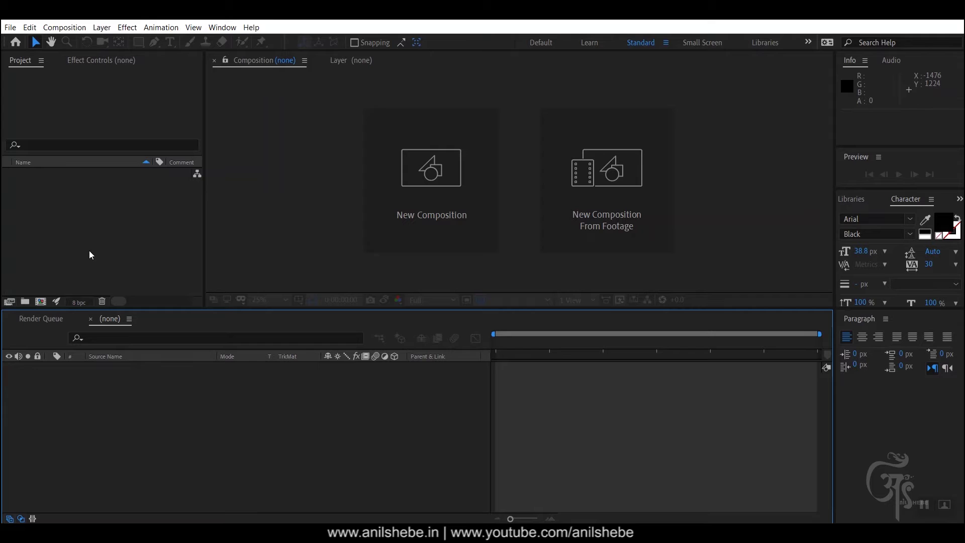
Import the Pexels Videos 1675442 clip with Create Composition enabled.
right_click(99, 215)
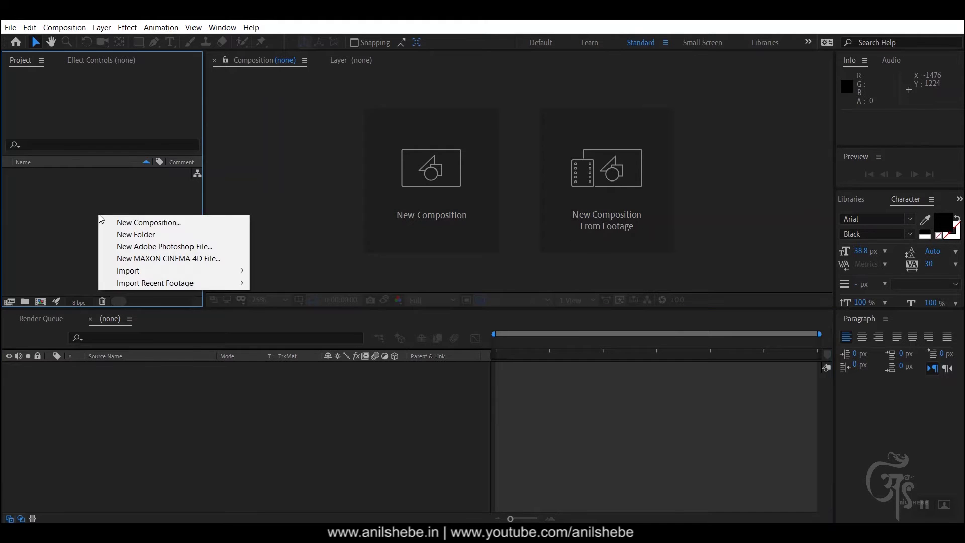
mouse_move(150, 273)
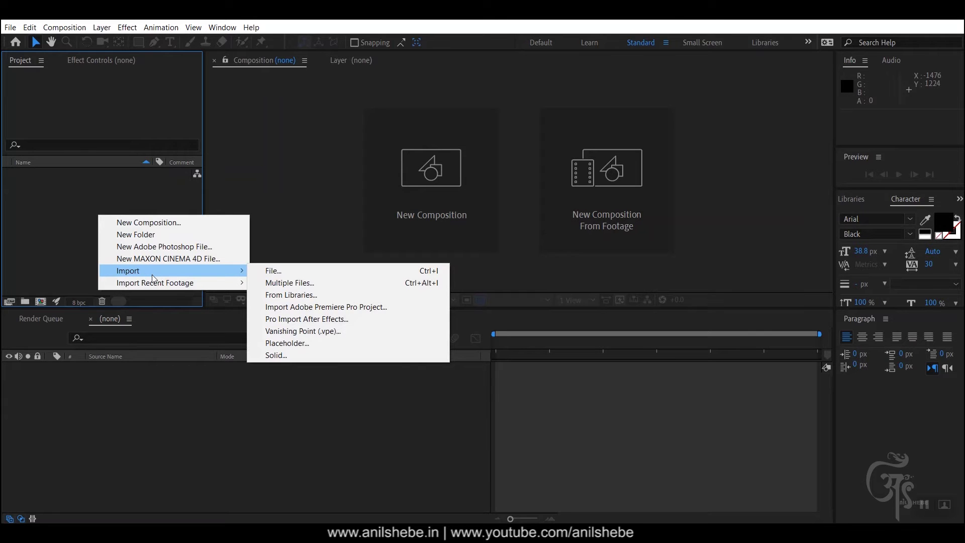
left_click(318, 271)
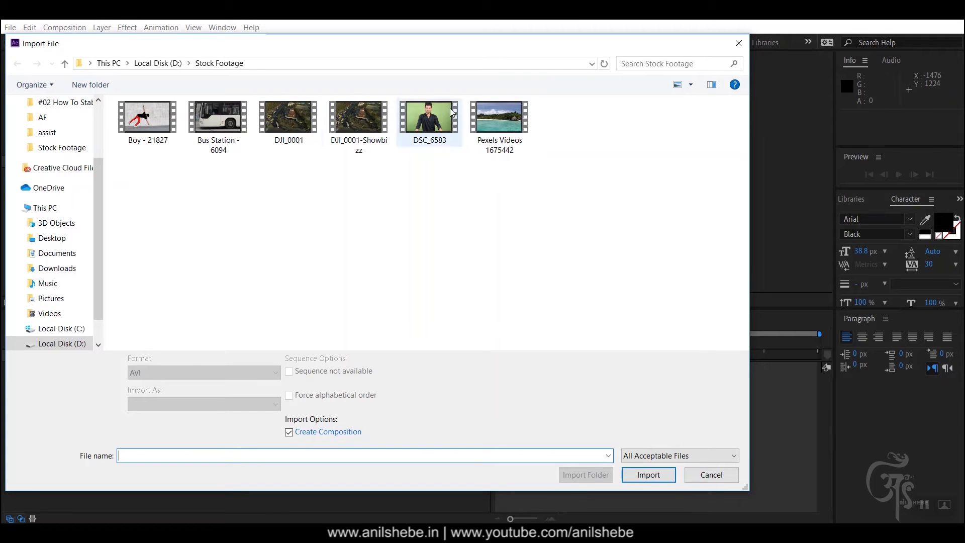
left_click(502, 112)
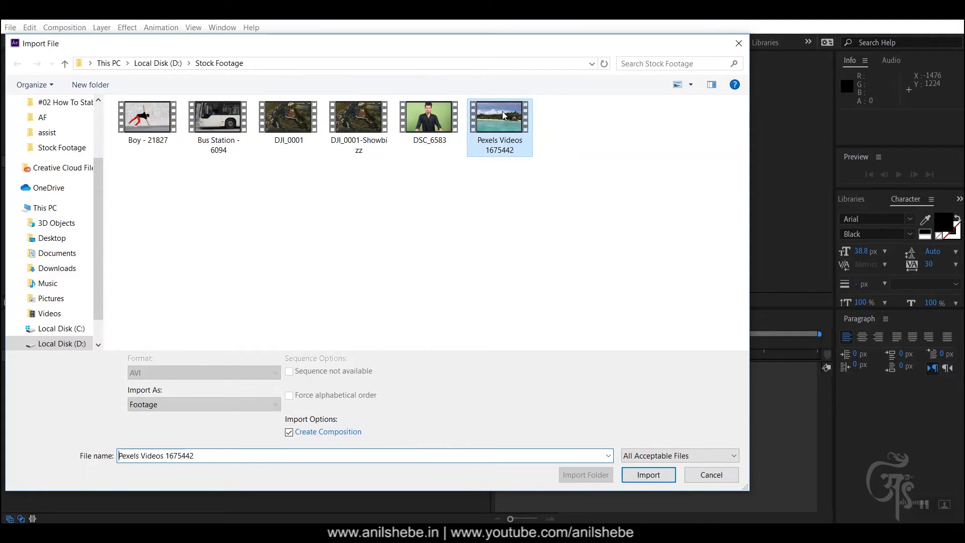
left_click(653, 476)
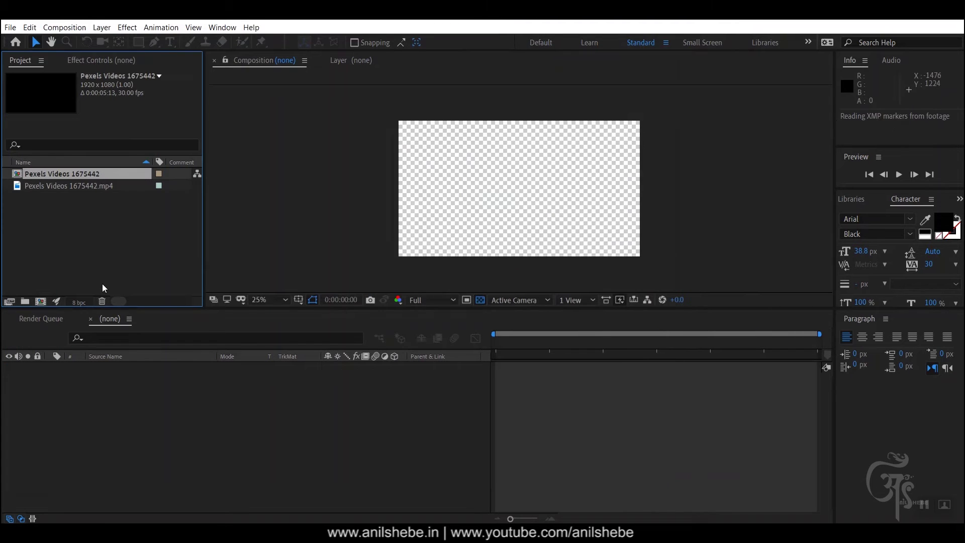
left_click(38, 186)
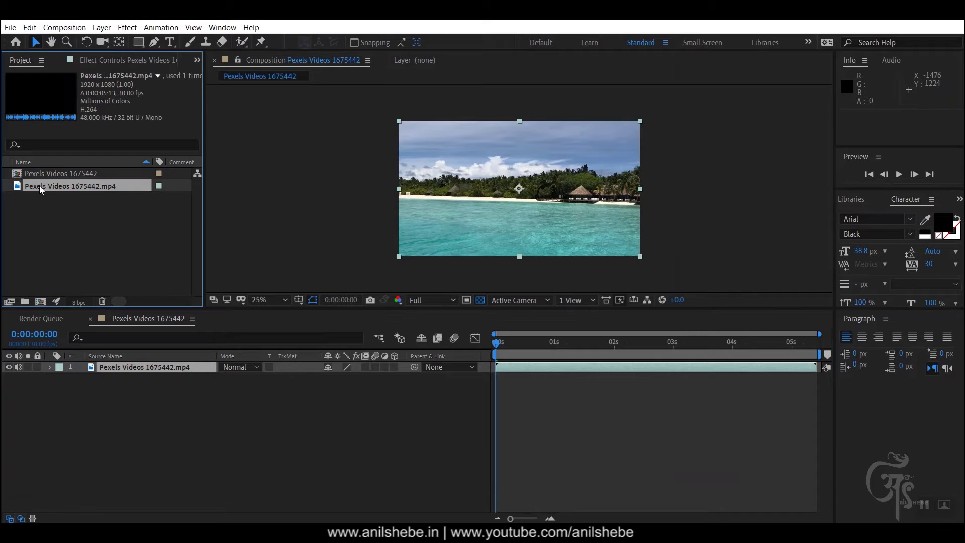
left_click(130, 369)
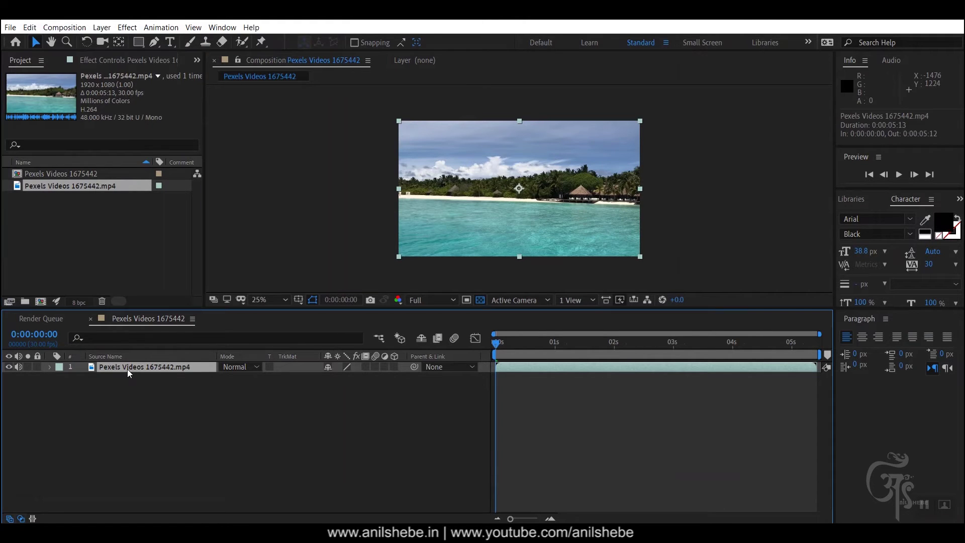
key("space")
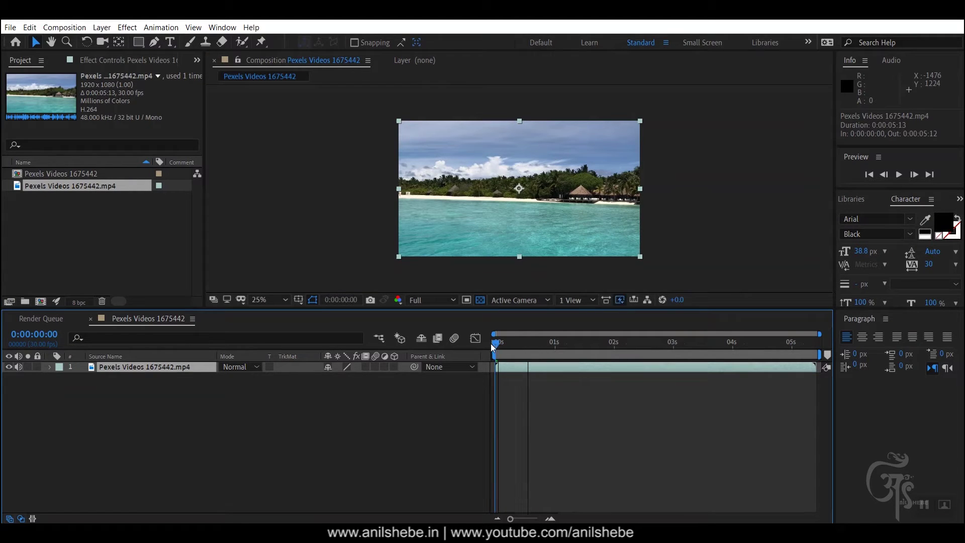
left_click_drag(643, 340, 811, 340)
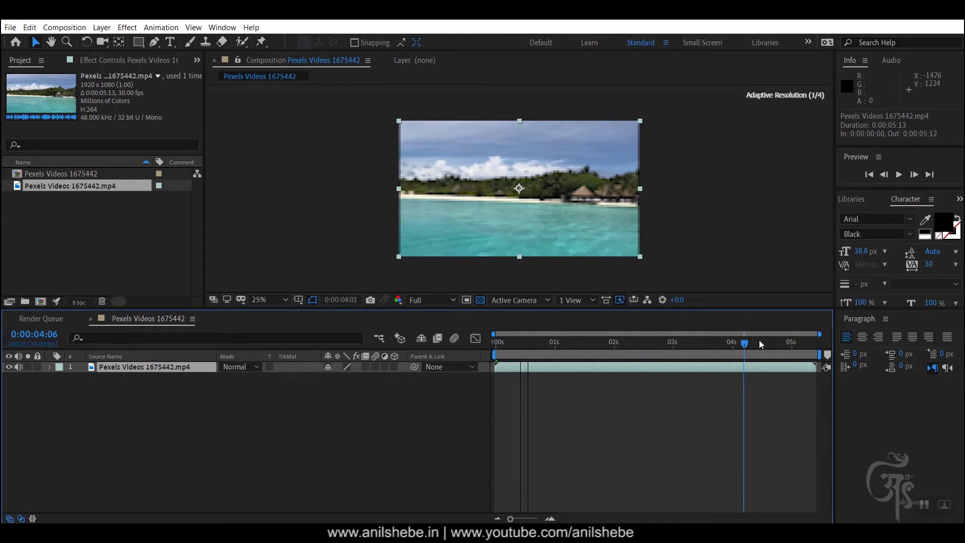
left_click_drag(811, 340, 552, 360)
key("space")
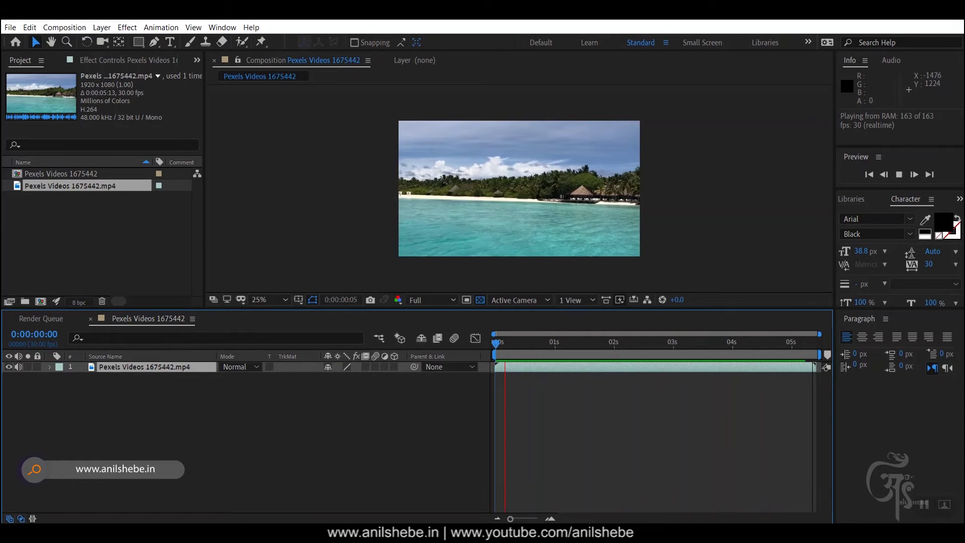
key("space")
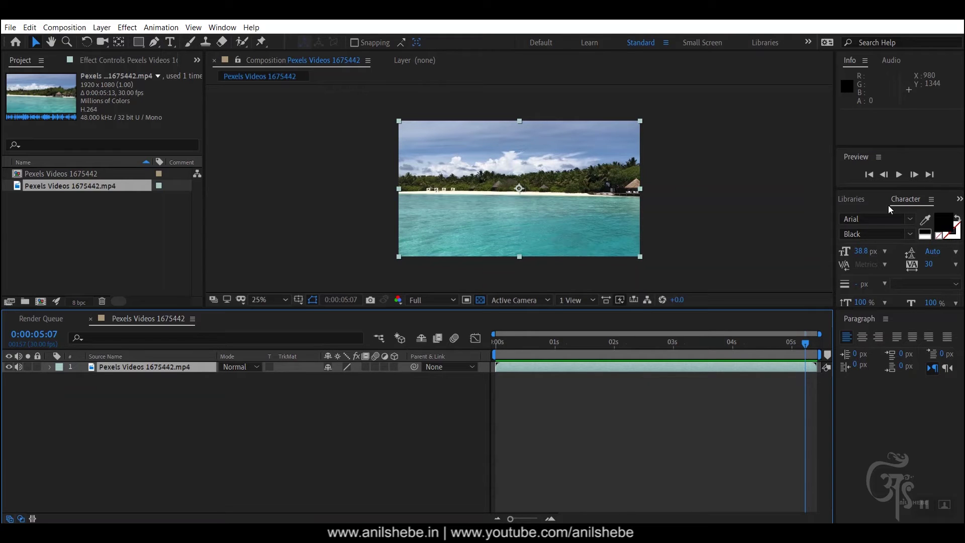
Swap the Character panel for Effects & Presets, then browse the Effect and Window menus.
left_click(958, 201)
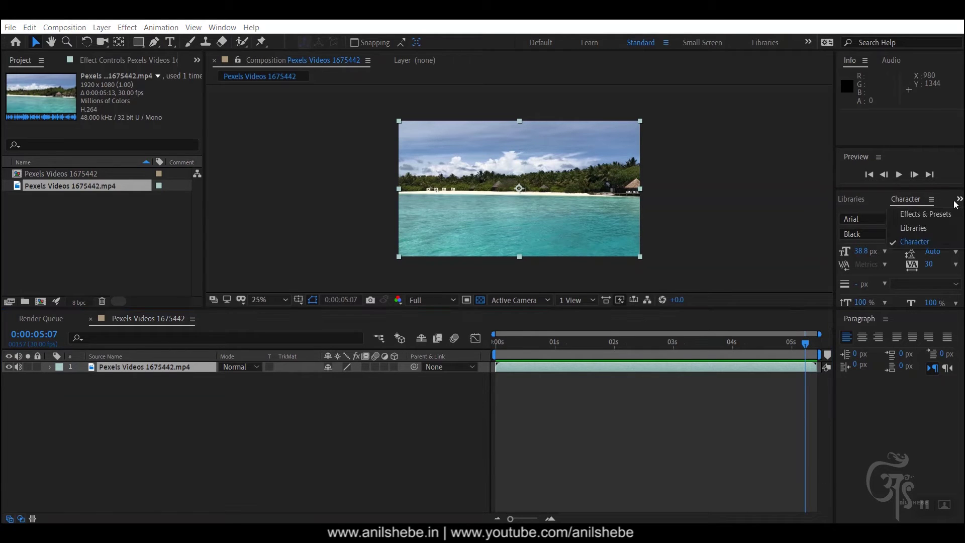
left_click(926, 213)
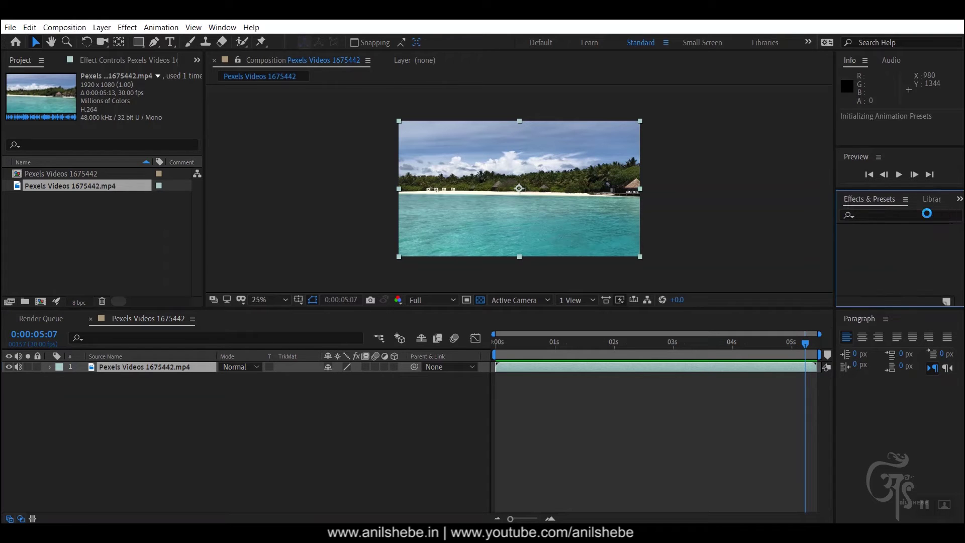
left_click(127, 27)
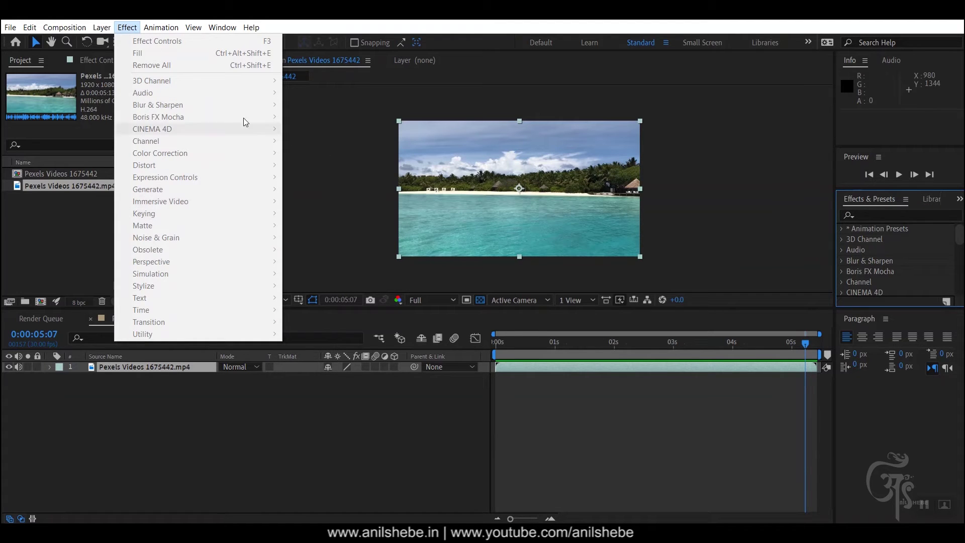
mouse_move(102, 29)
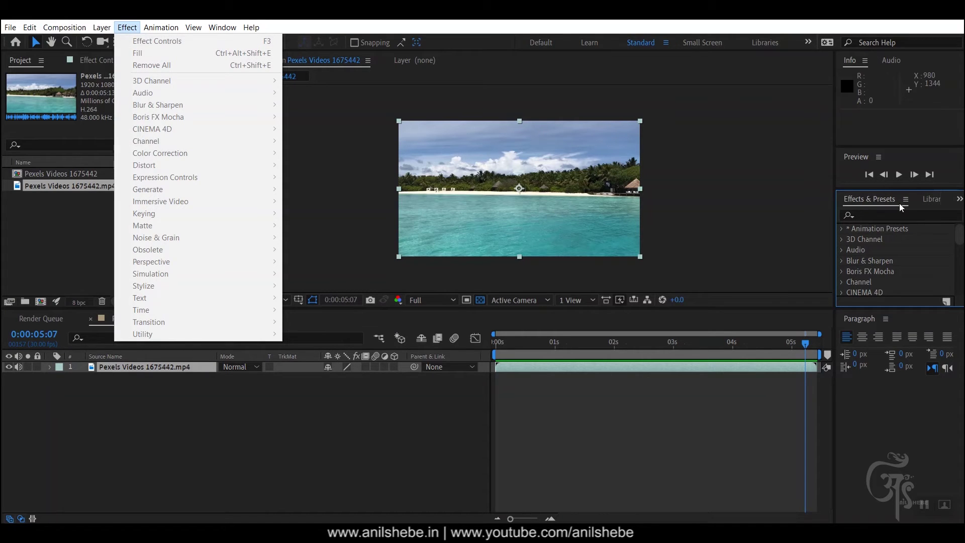
left_click(137, 30)
left_click(136, 31)
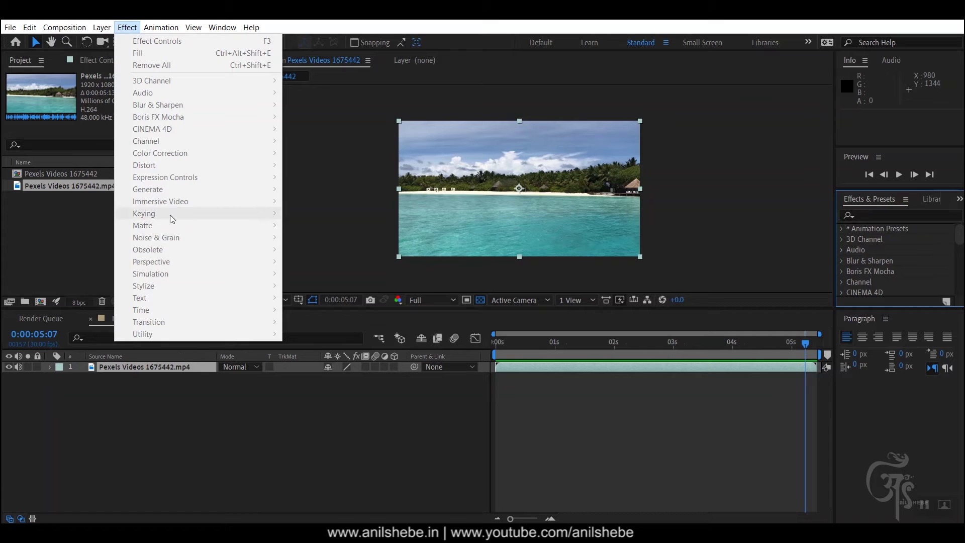
left_click(873, 194)
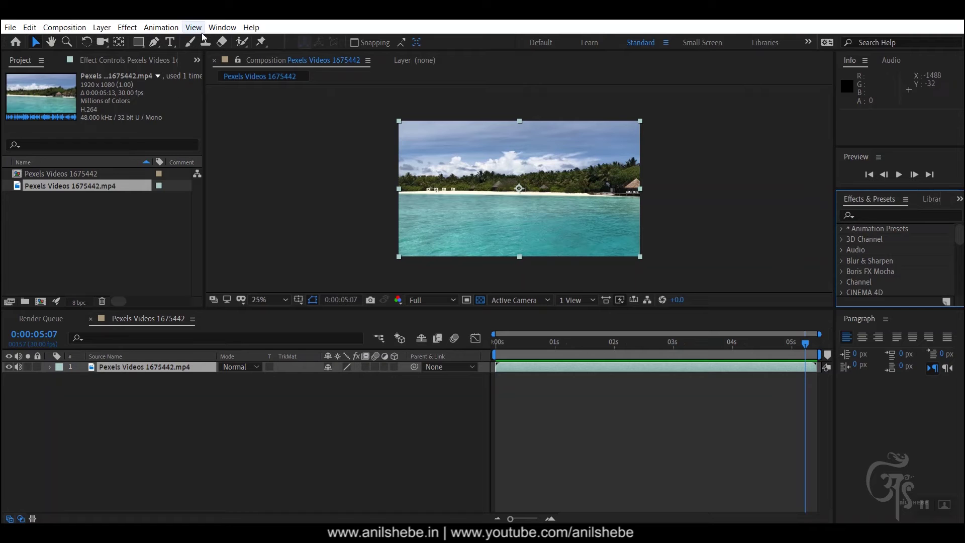
left_click(221, 31)
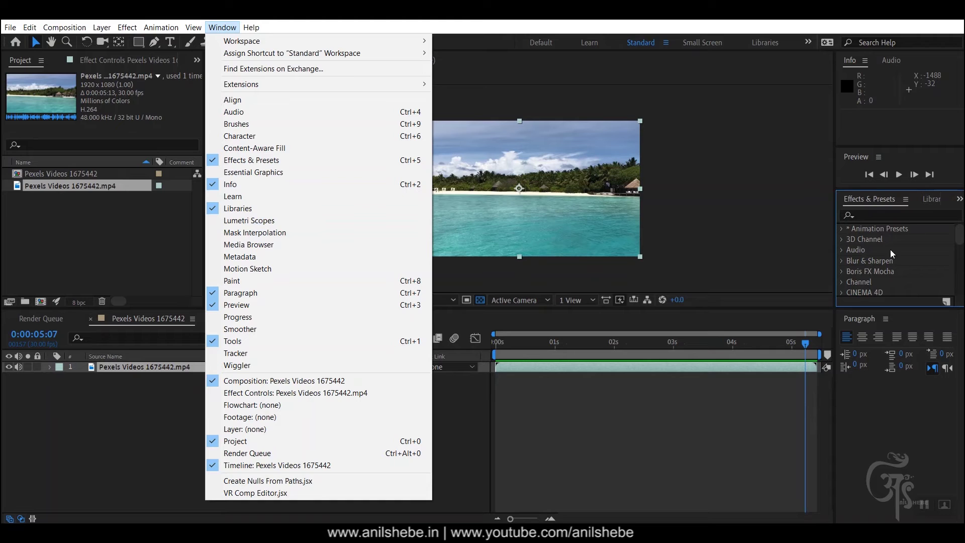
Search 'warp' and drag Distort > Warp Stabilizer onto the beach footage on layer 1.
left_click(885, 216)
type("warp")
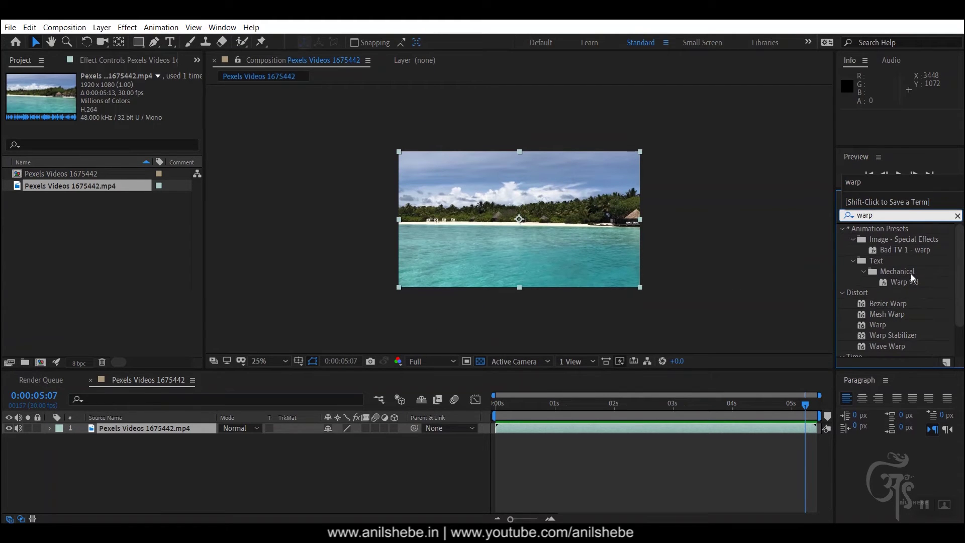
scroll(912, 274, "down", 2)
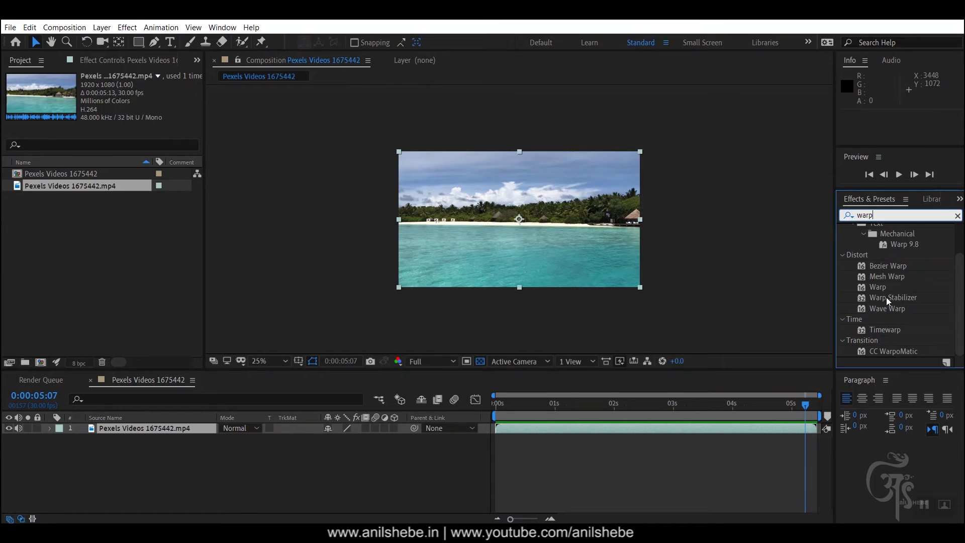
left_click_drag(887, 297, 536, 230)
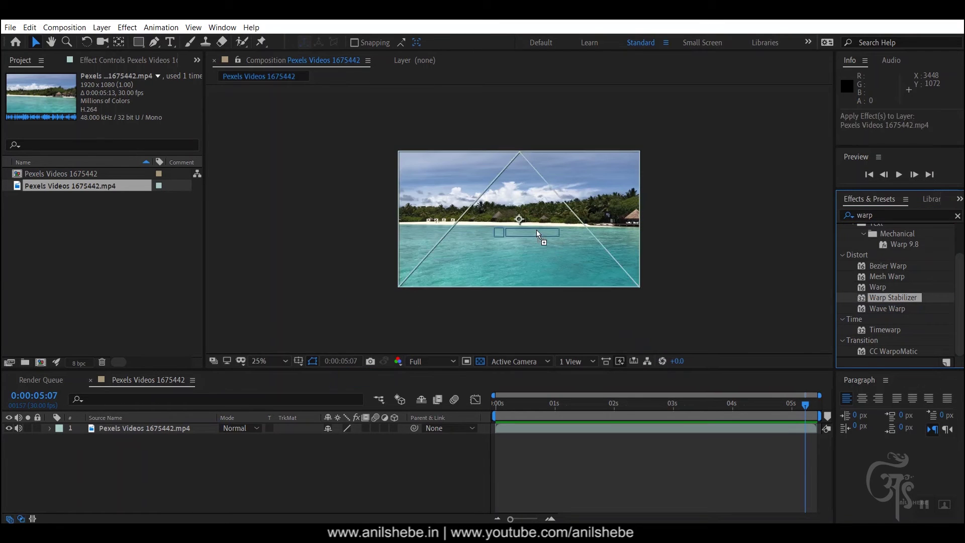
mouse_move(536, 230)
left_mouse_down()
mouse_move(149, 438)
mouse_move(134, 429)
left_mouse_up()
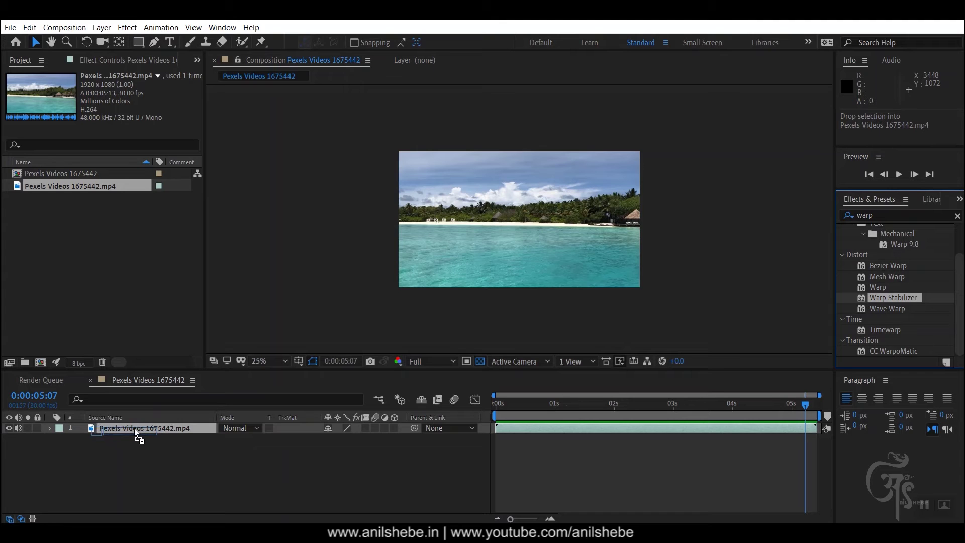
left_click_drag(135, 430, 135, 429)
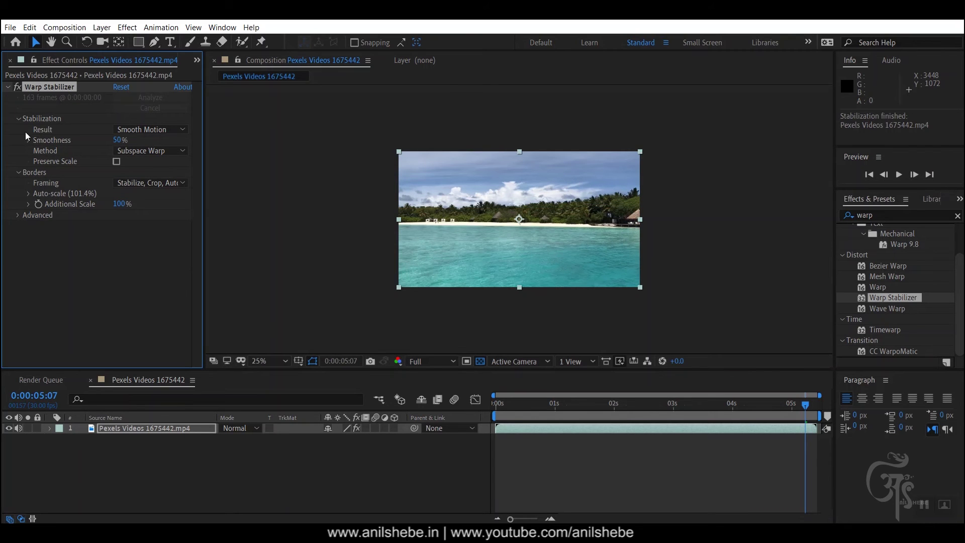
Deselect the layer, RAM-preview the stabilized clip, and switch Warp Stabilizer off to compare.
left_click(506, 420)
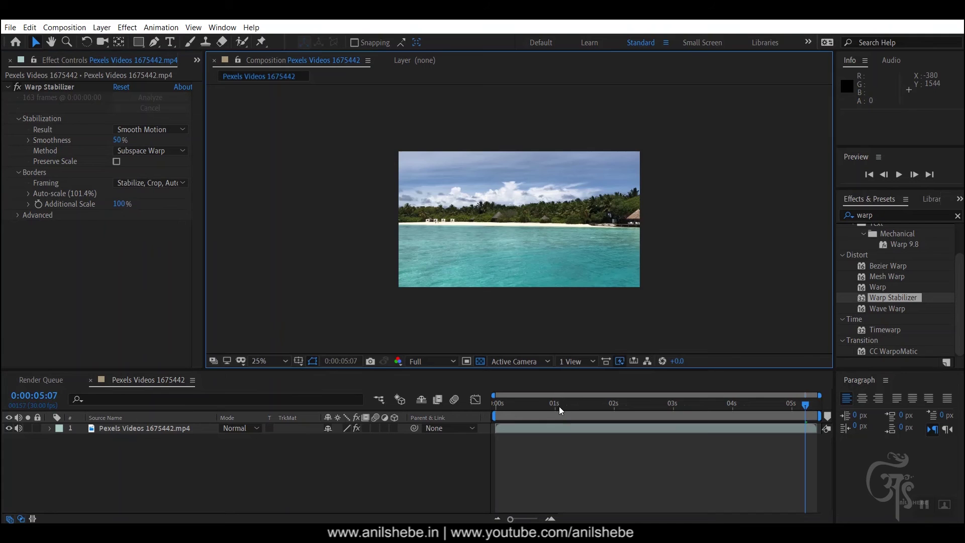
key("space")
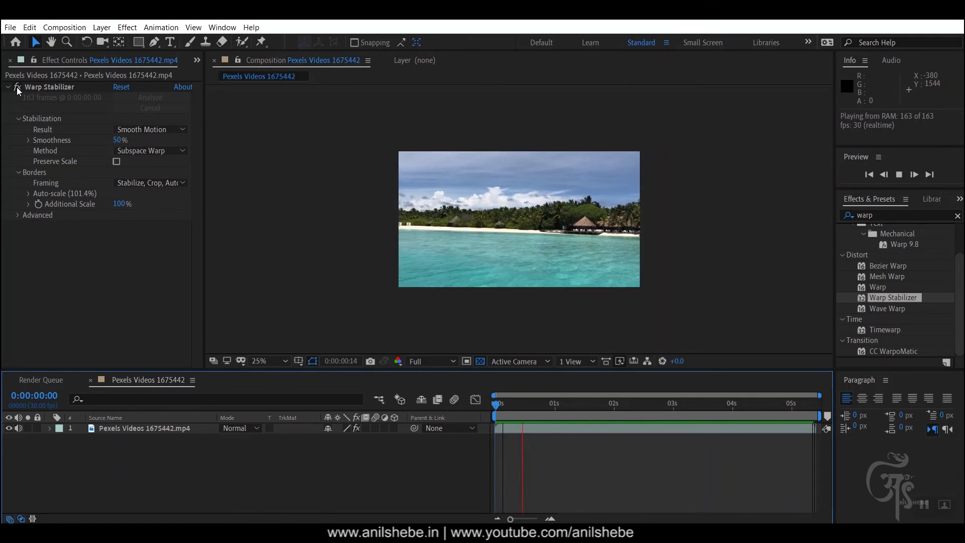
left_click(17, 87)
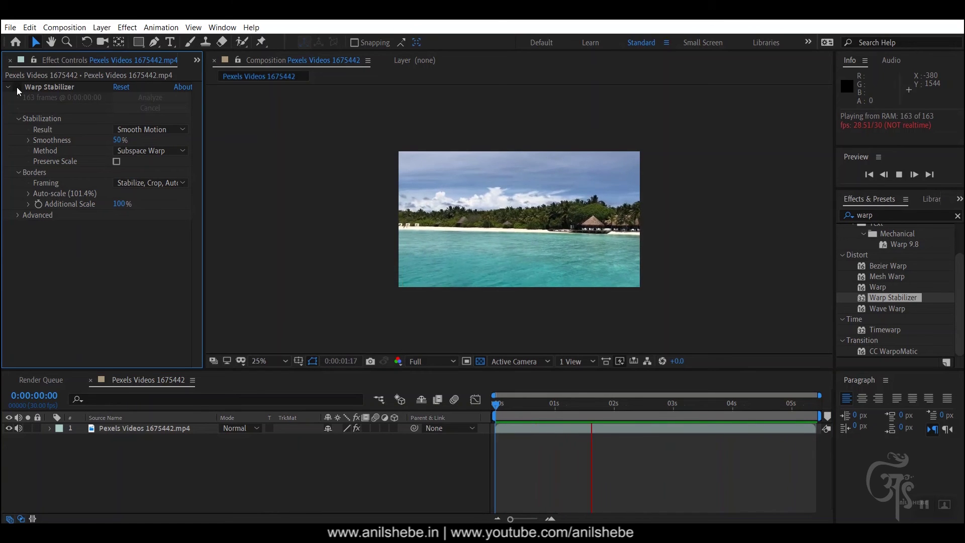